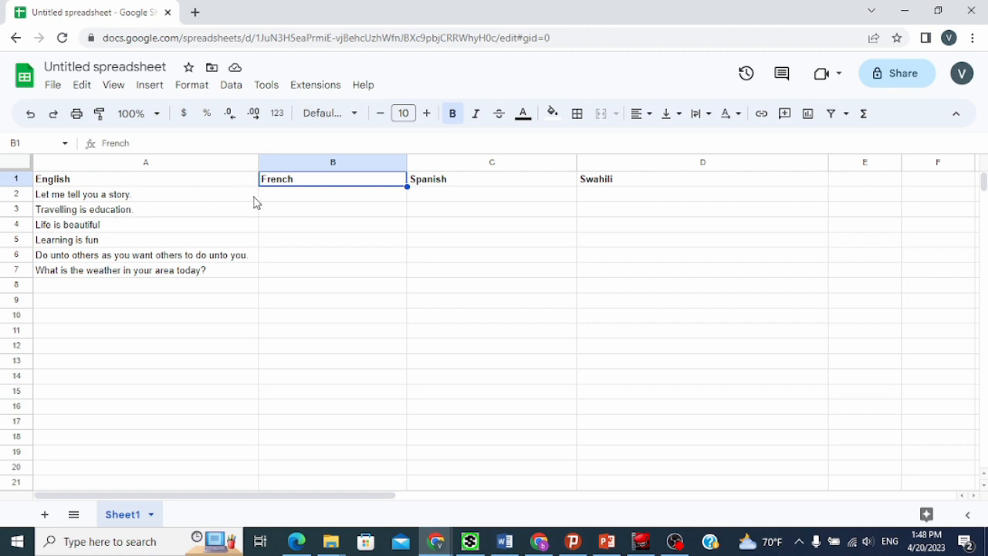
Start a GOOGLETRANSLATE formula in cell B2 under French, using A2 as the text to translate.
click(283, 203)
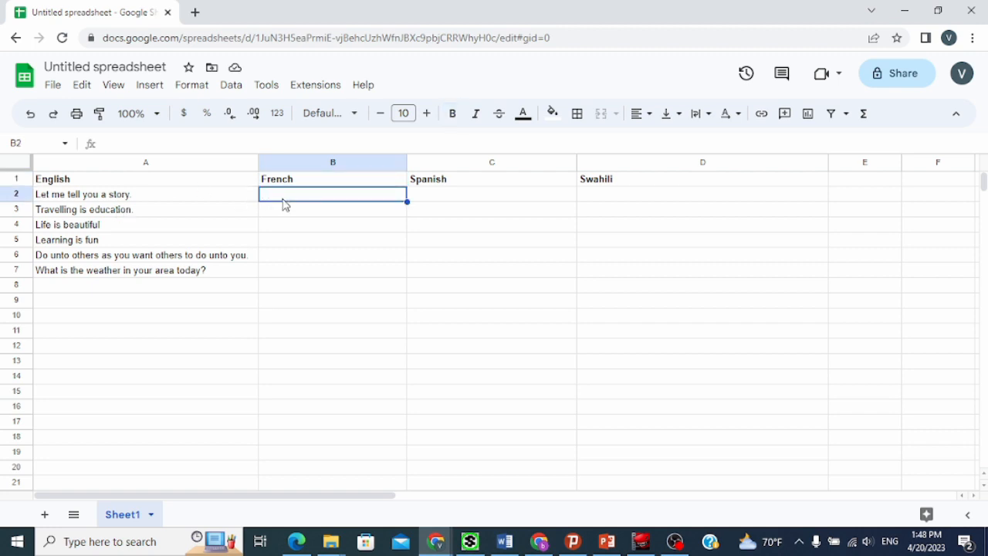
text(=)
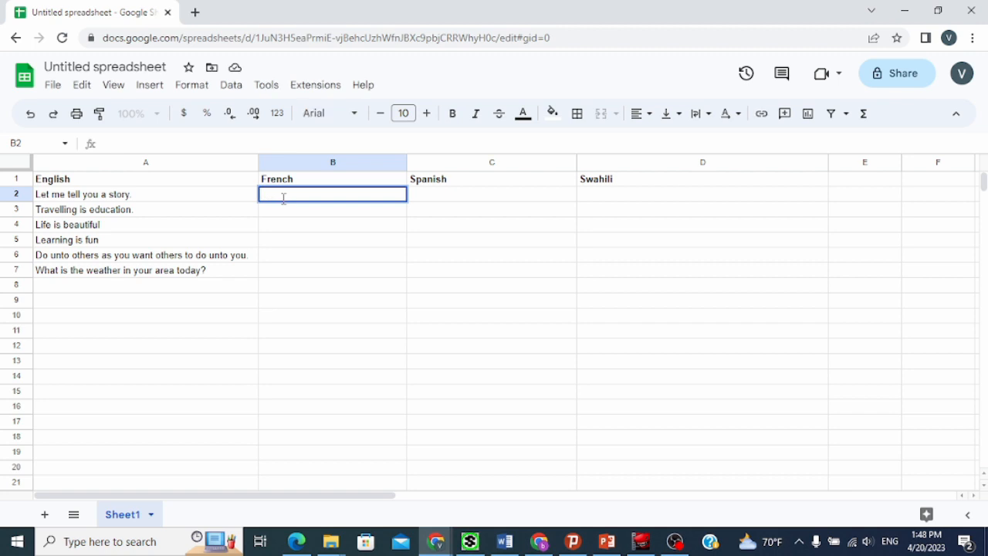
text(go)
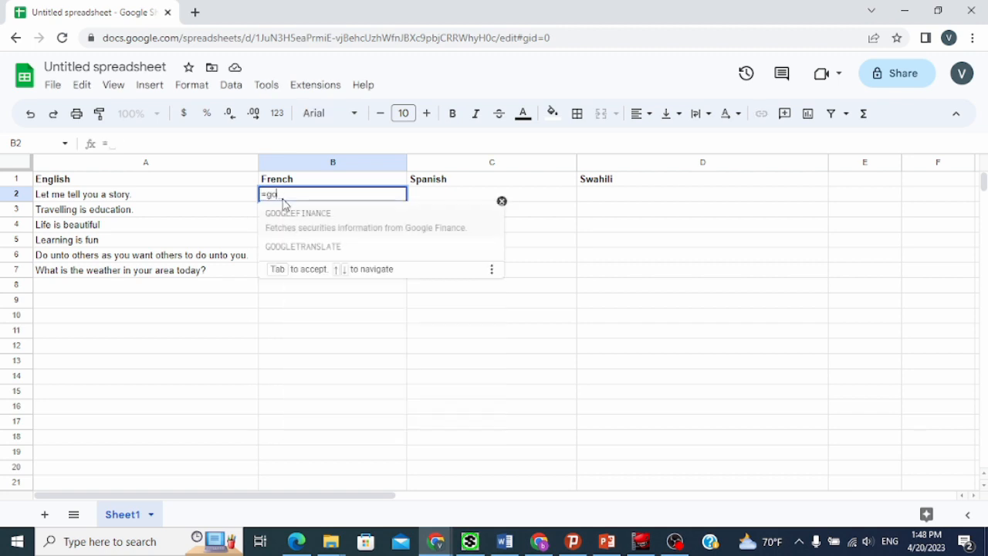
text(ogletron)
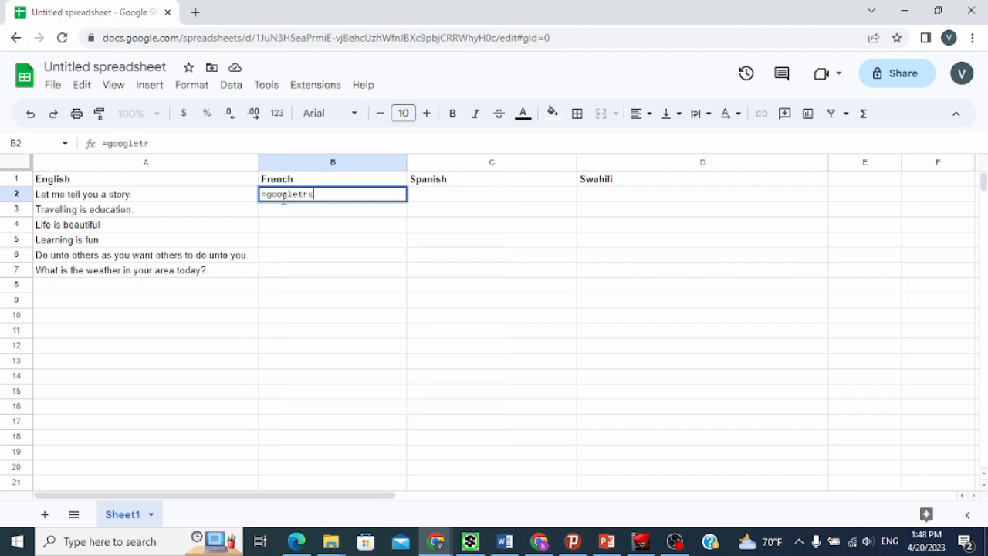
text(slate()
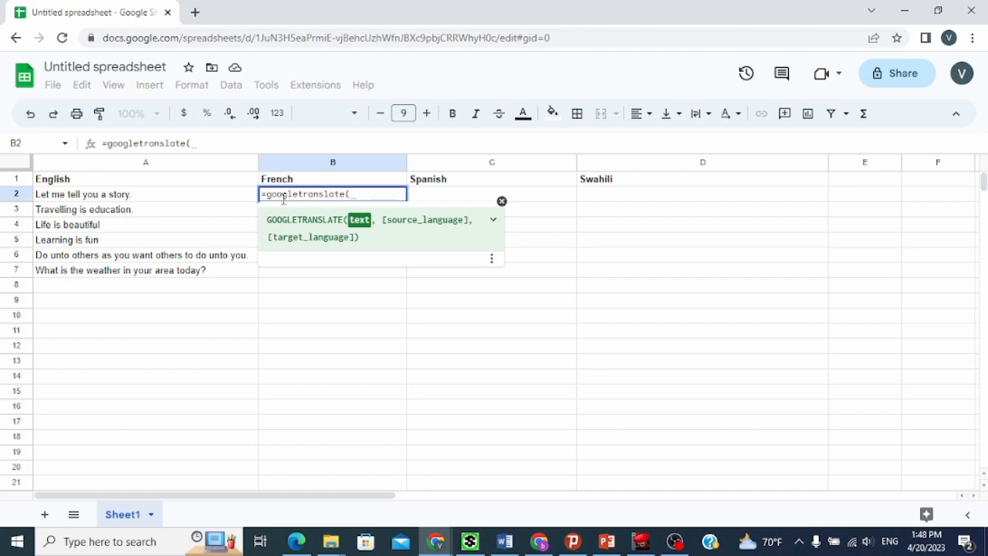
click(176, 199)
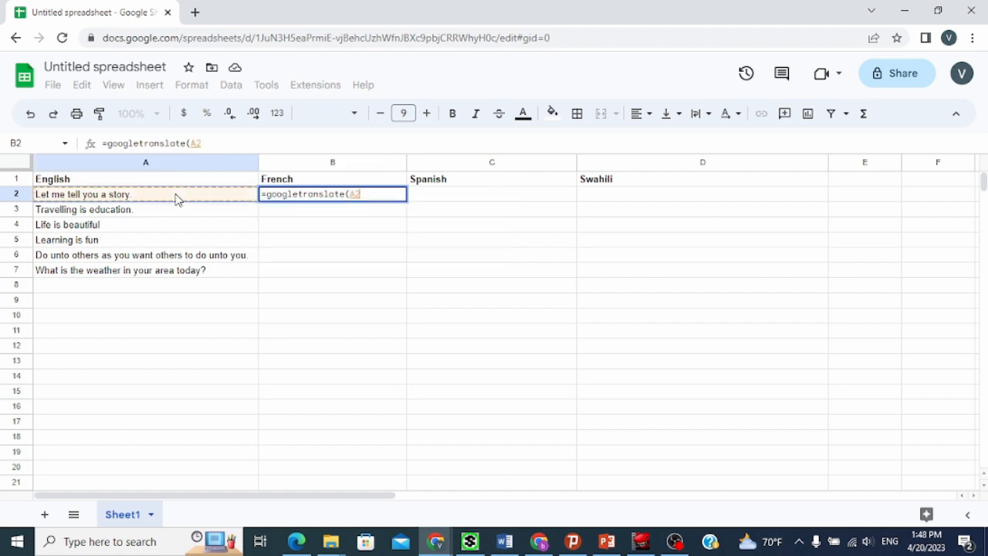
text(,)
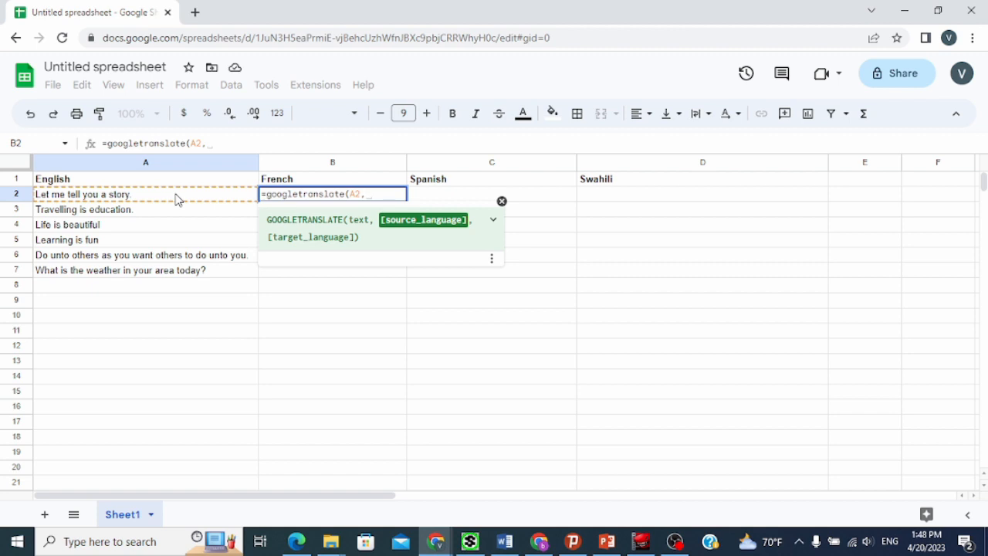
Enter "en" as the source language in the B2 translation formula.
text(")
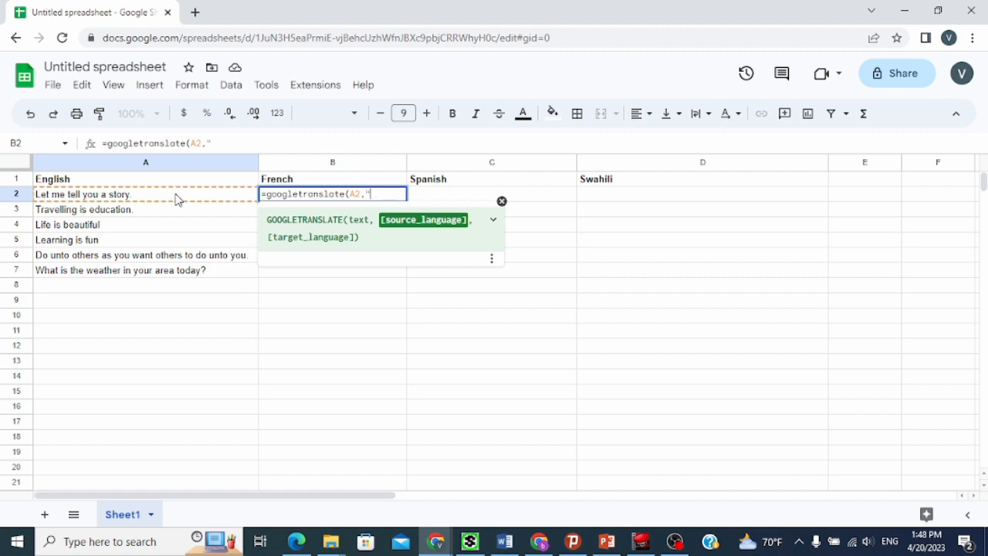
text(engli)
key(BackSpace)
key(BackSpace)
key(BackSpace)
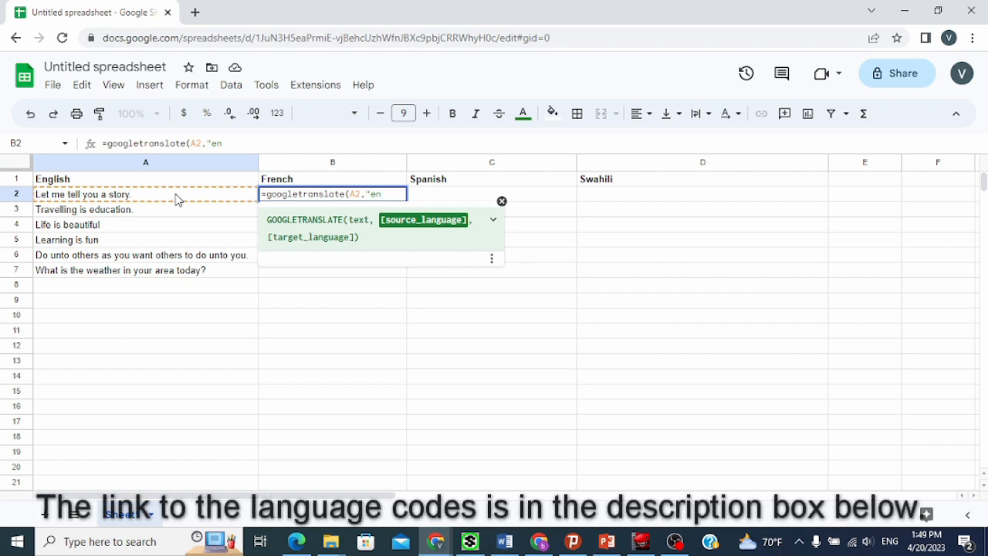
text(",)
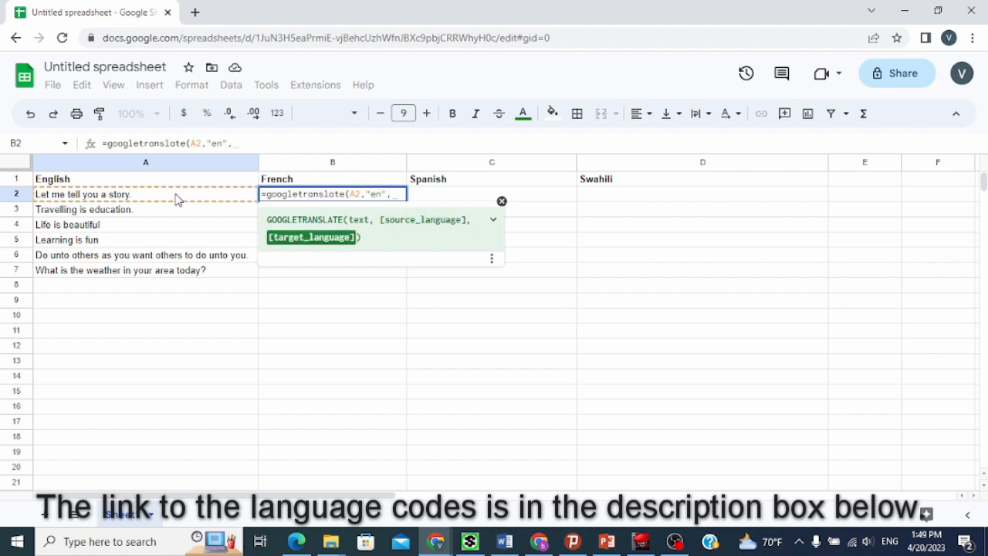
key(BackSpace)
key(BackSpace)
key(BackSpace)
key(BackSpace)
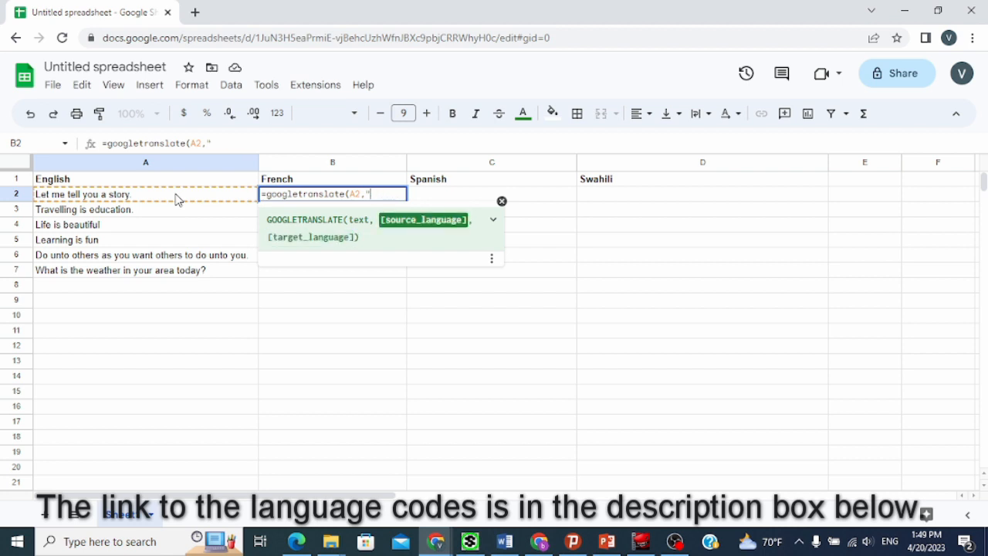
text(en",)
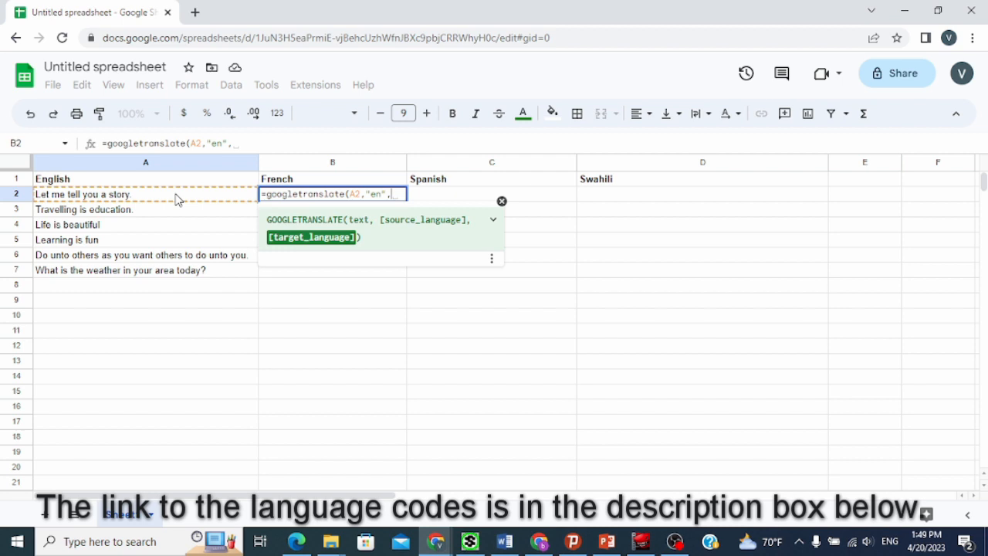
Complete the B2 formula with "fr" as the target language and commit it.
text(")
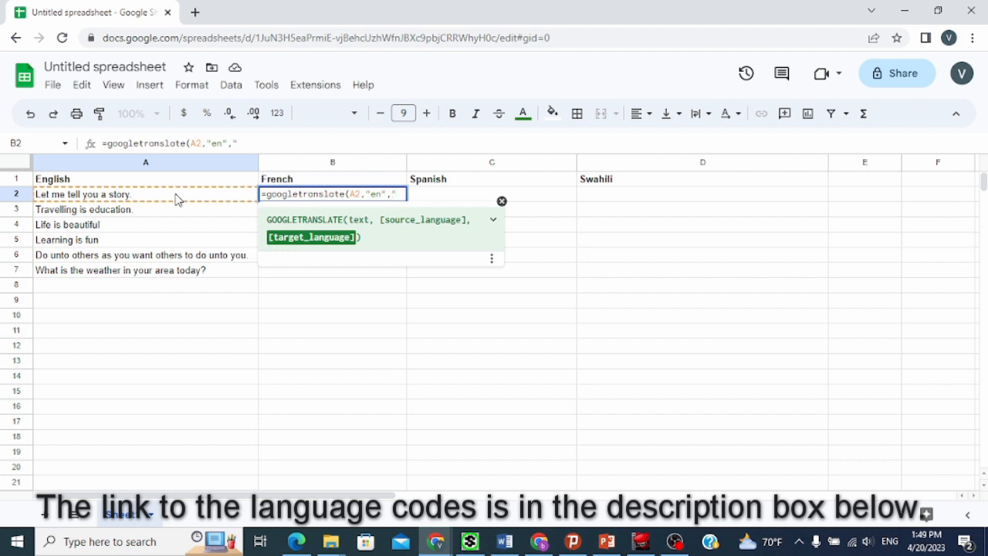
text(fr)
text("))
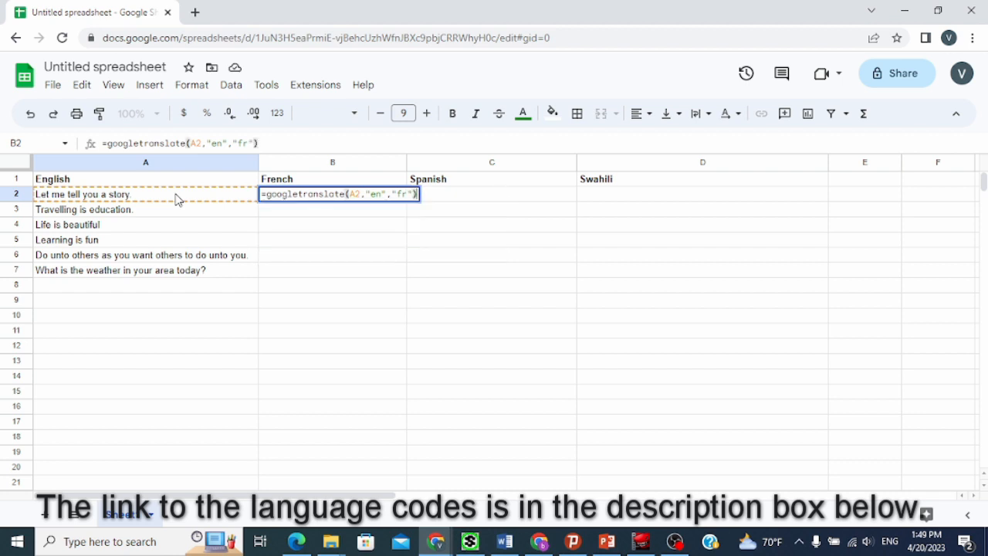
key(Return)
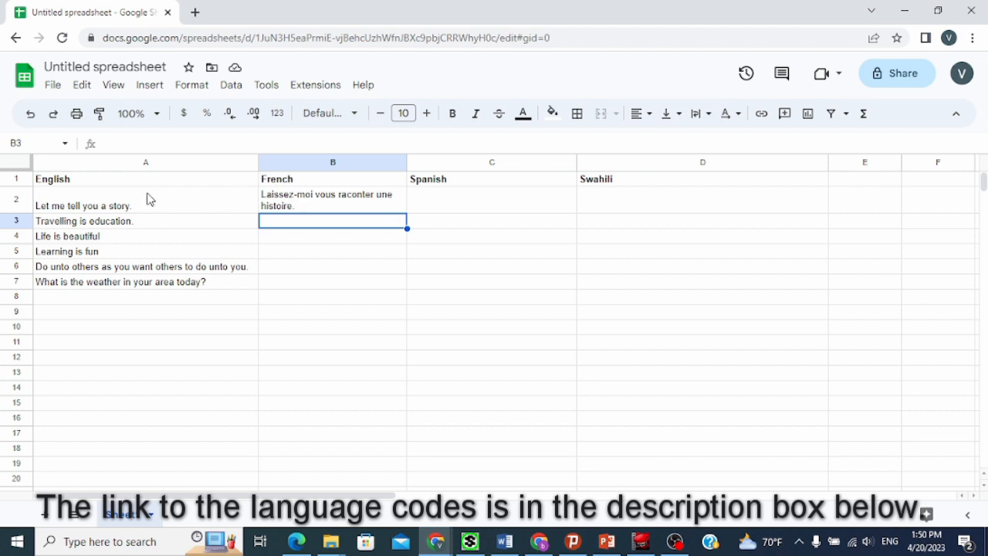
Fill the French translation formula from B2 down to B7.
click(148, 198)
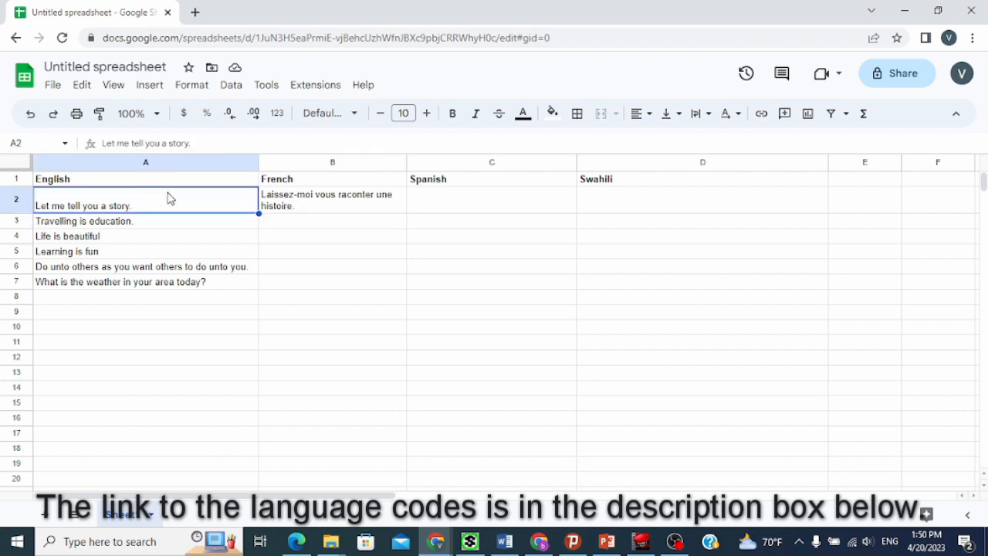
click(347, 196)
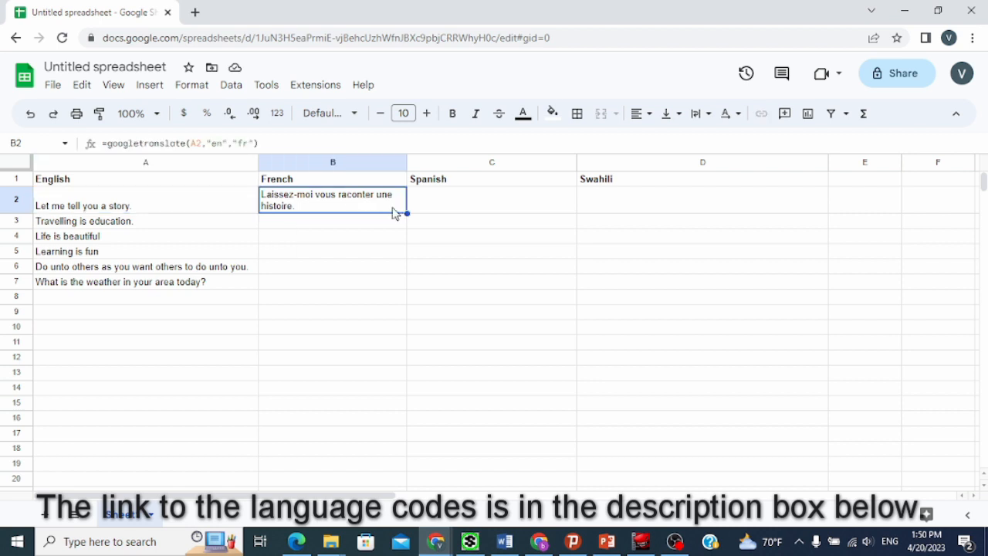
mouse_move(409, 213)
mouse_down()
mouse_move(399, 282)
mouse_move(406, 210)
mouse_up()
drag(406, 213, 404, 287)
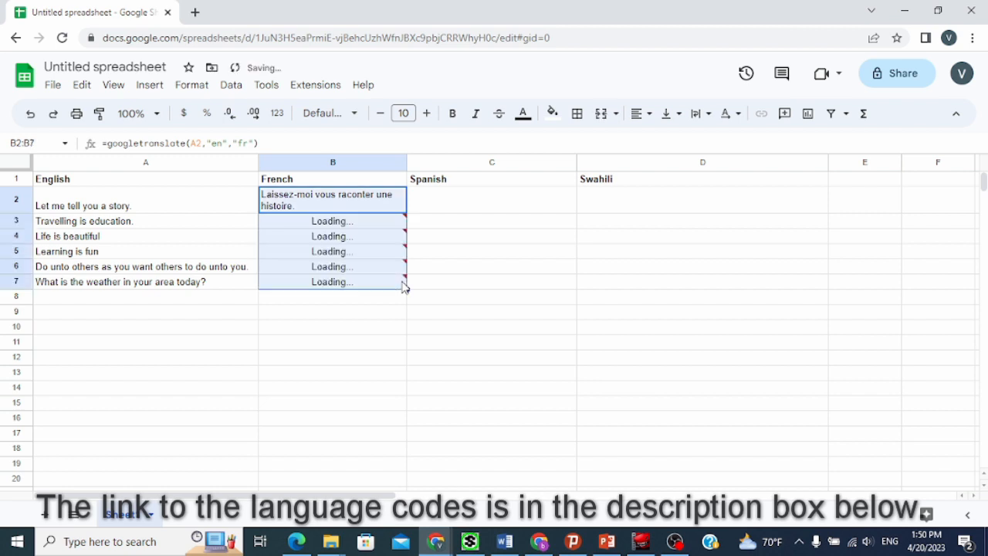
Compare the French translations in column B with the English sentences in column A.
click(641, 383)
click(332, 254)
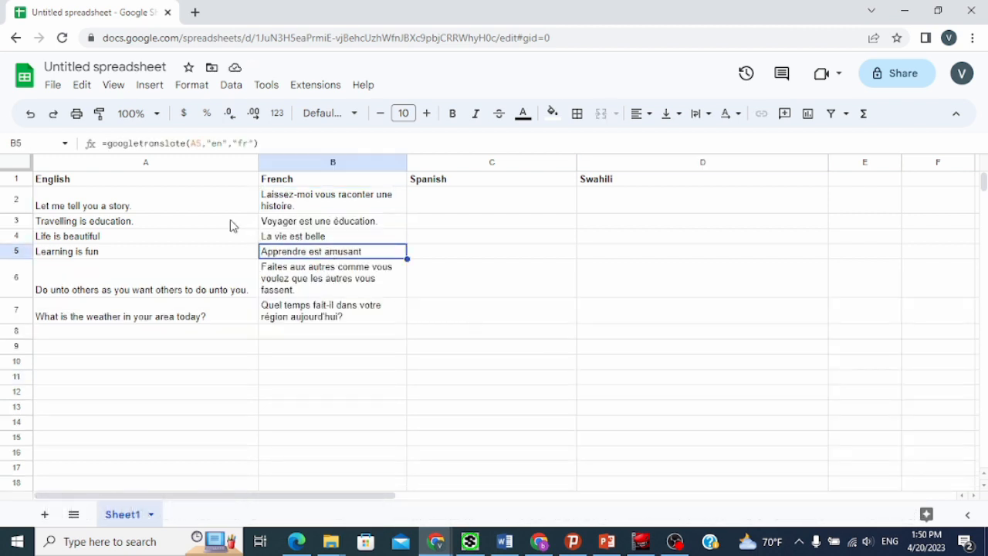
click(143, 225)
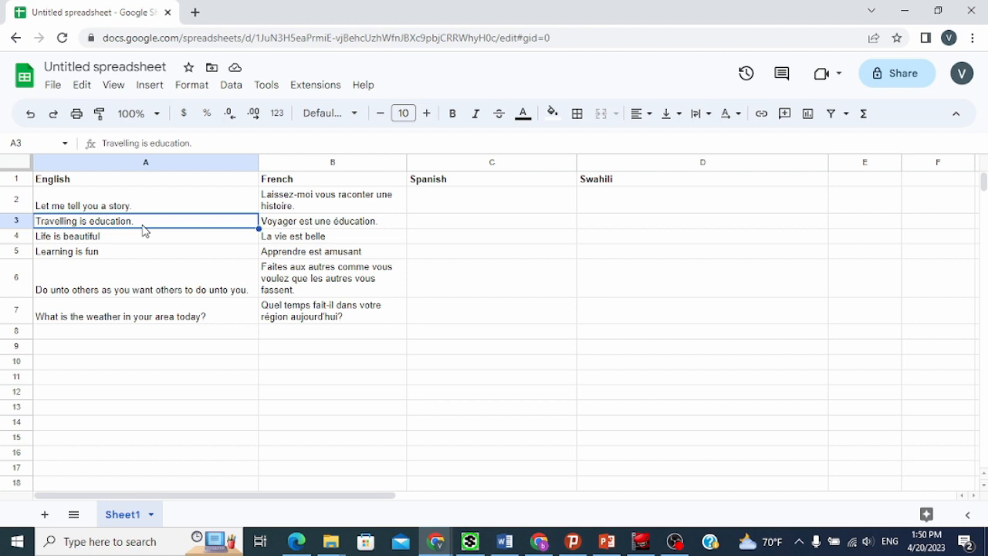
click(148, 241)
click(146, 259)
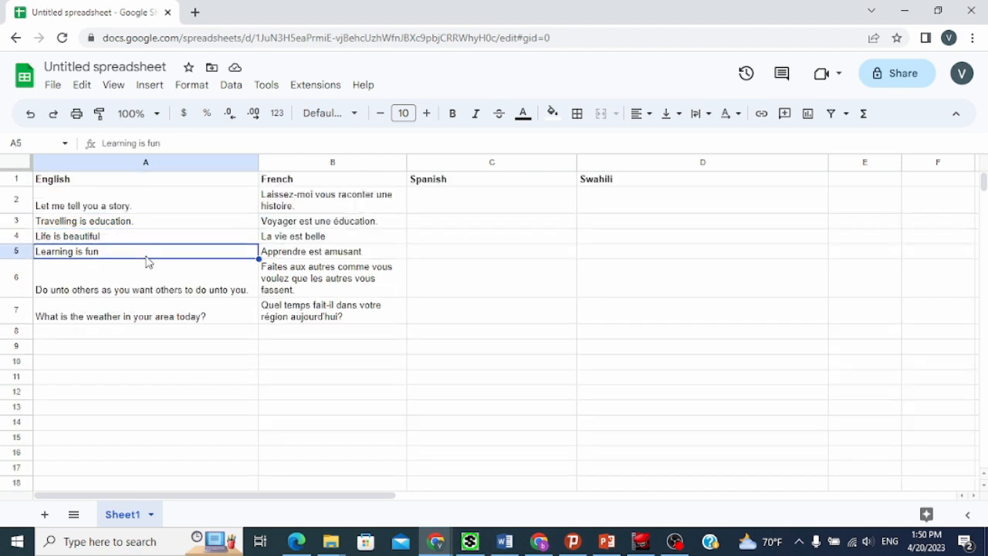
click(281, 292)
click(325, 328)
Start a GOOGLETRANSLATE formula in cell C2 under Spanish, using A2 as the text to translate.
click(460, 207)
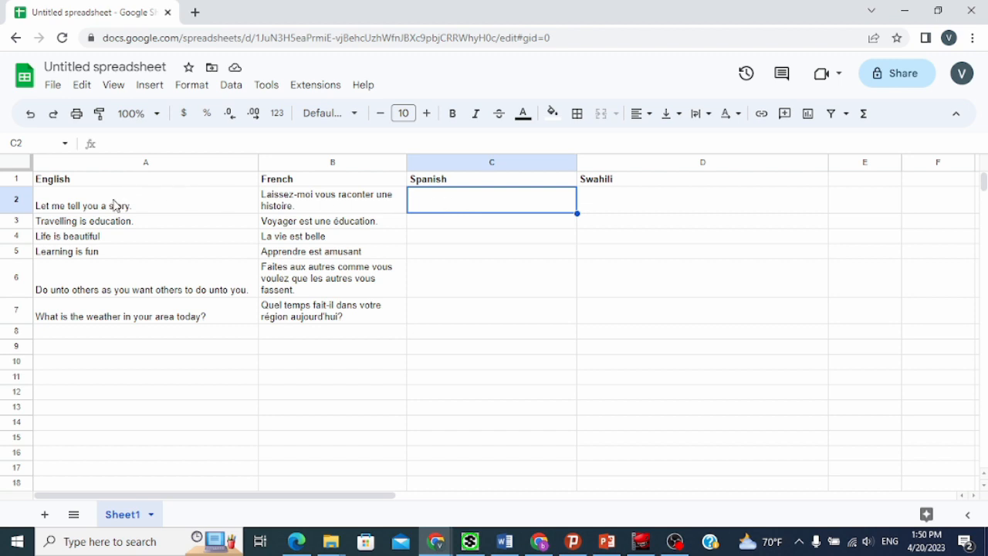
click(116, 205)
click(473, 204)
text(=goog)
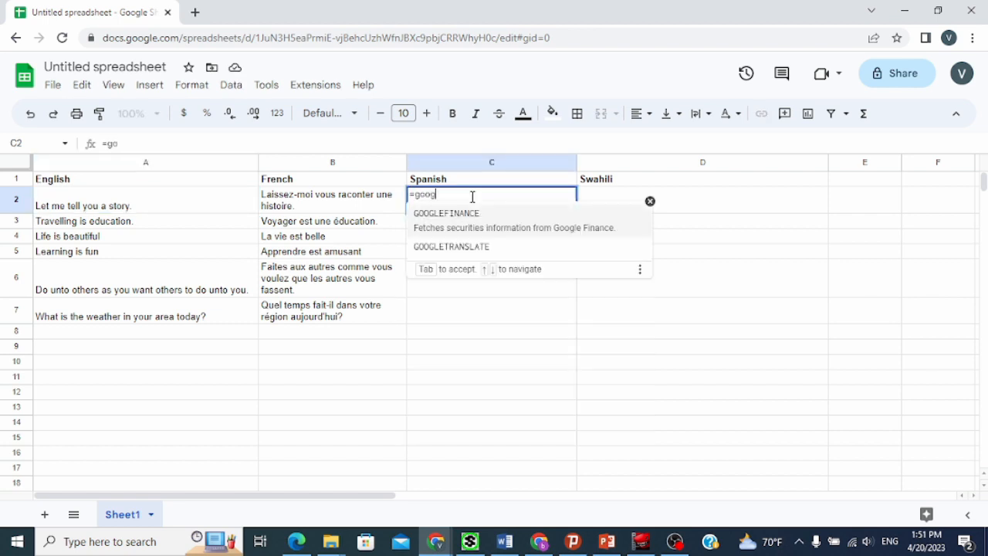
text(letrans)
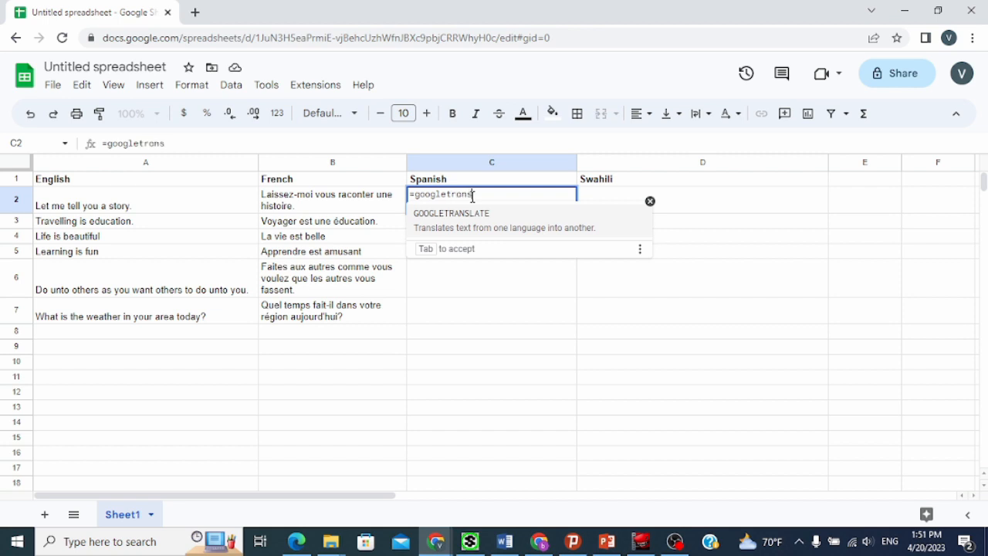
text(late()
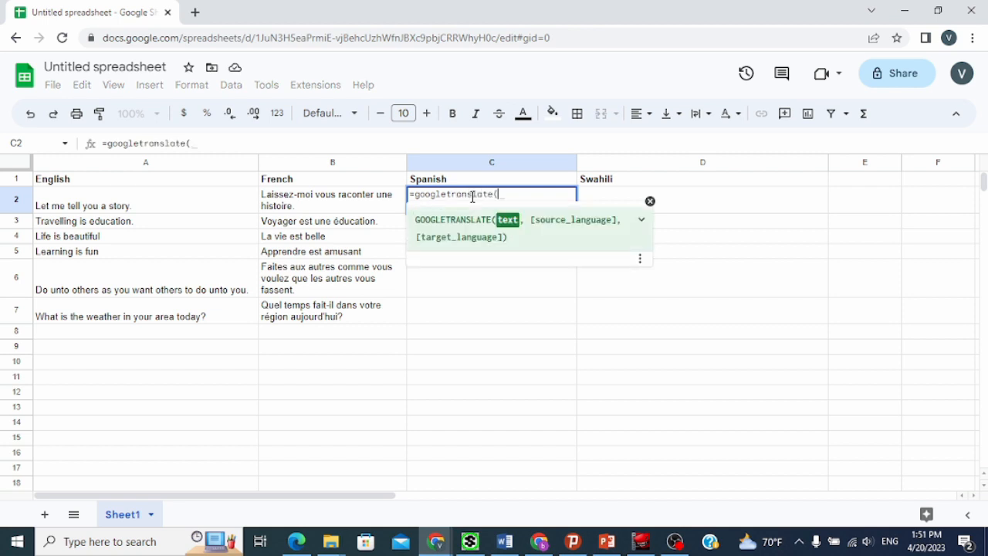
click(119, 202)
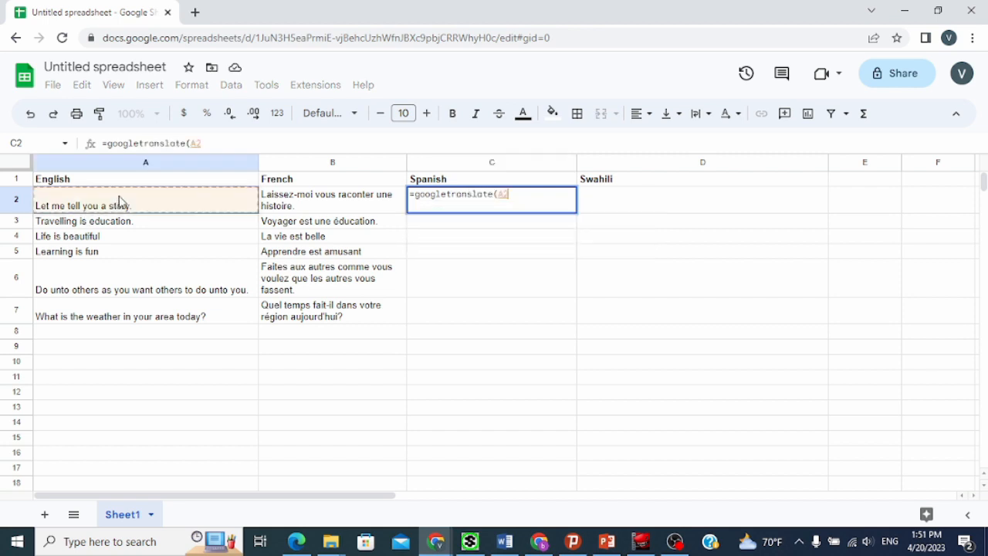
Complete the C2 formula with source language "en" and target language "es", and commit it.
text(,")
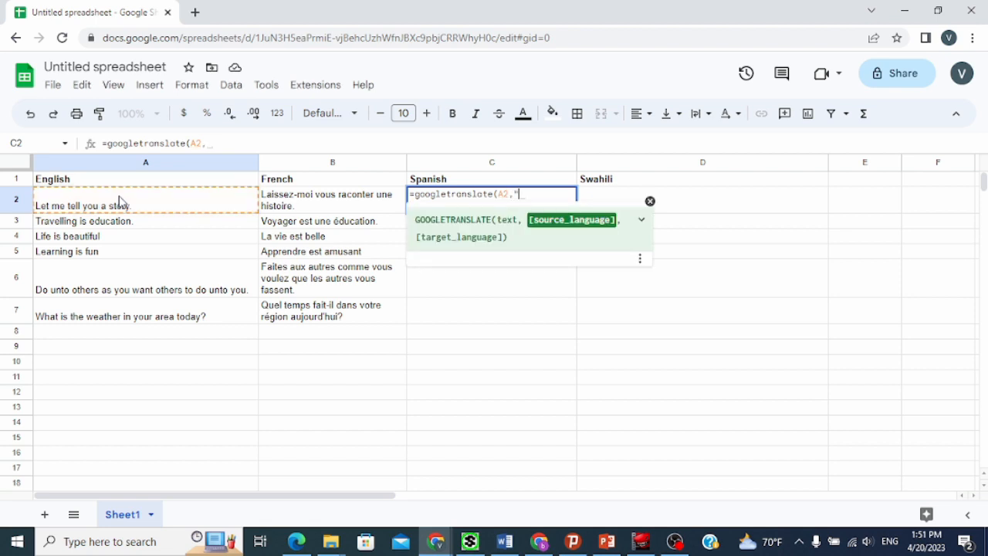
text(en",)
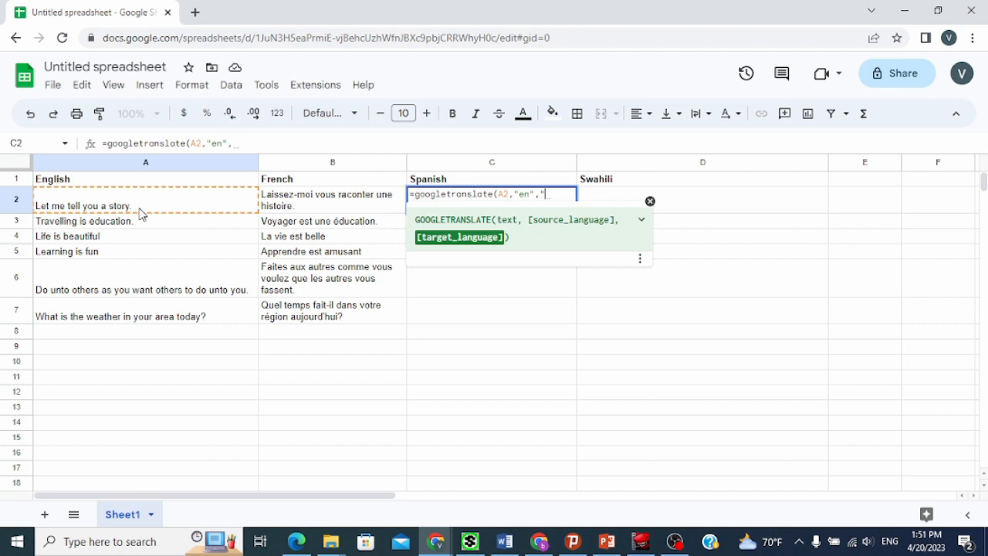
text(")
text(sp)
key(BackSpace)
key(BackSpace)
text(es"))
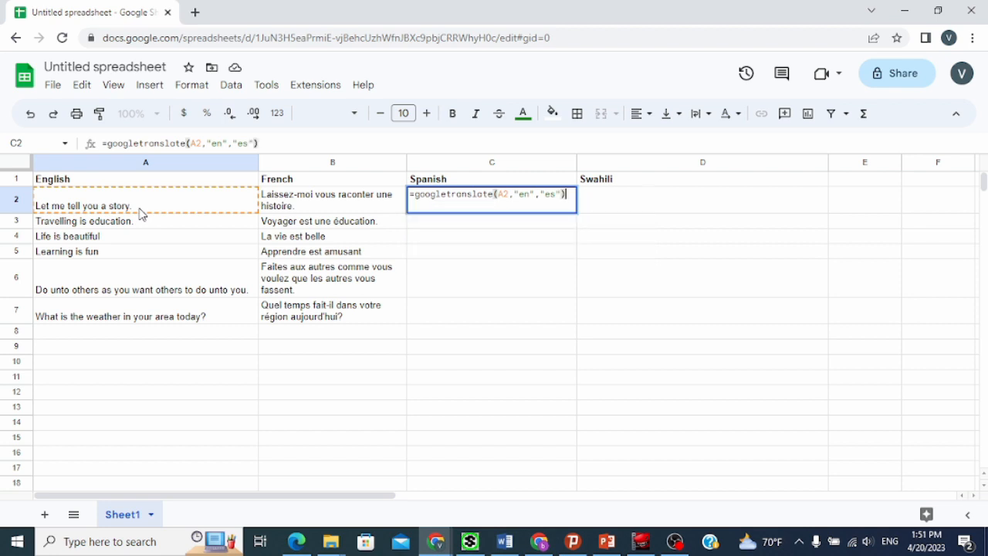
key(Return)
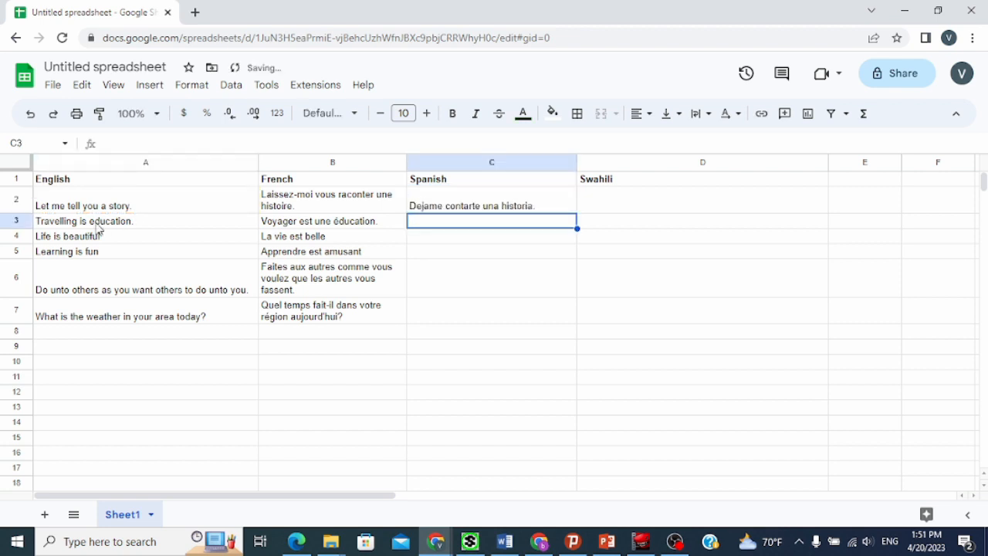
Fill the Spanish translation formula from C2 down to C7 and check it against the English sentences in A2:A7.
click(518, 206)
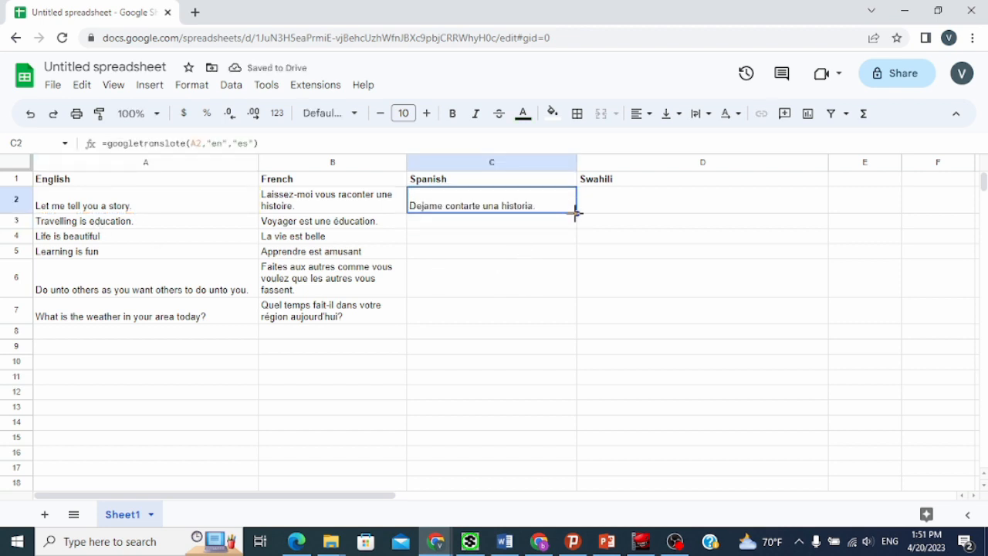
drag(576, 213, 560, 308)
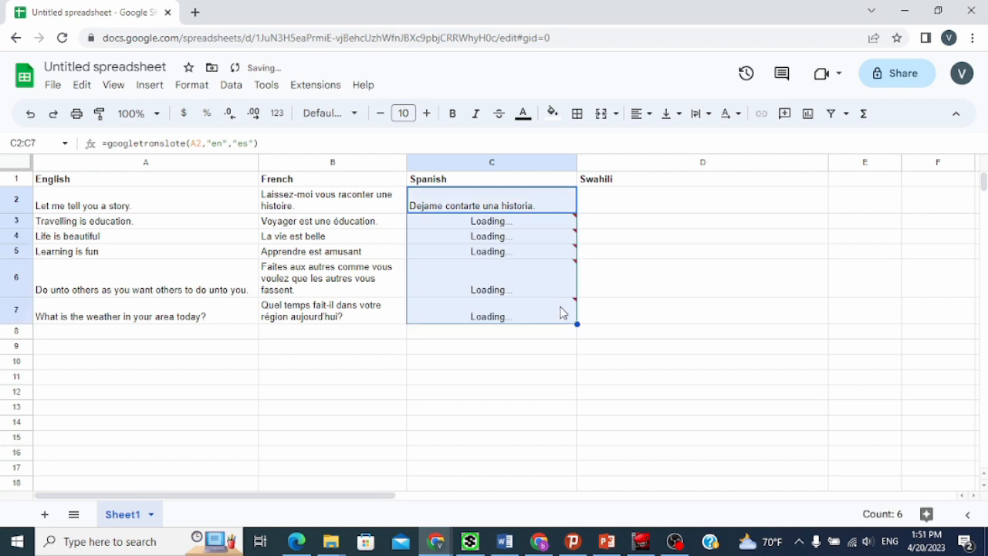
drag(165, 207, 177, 313)
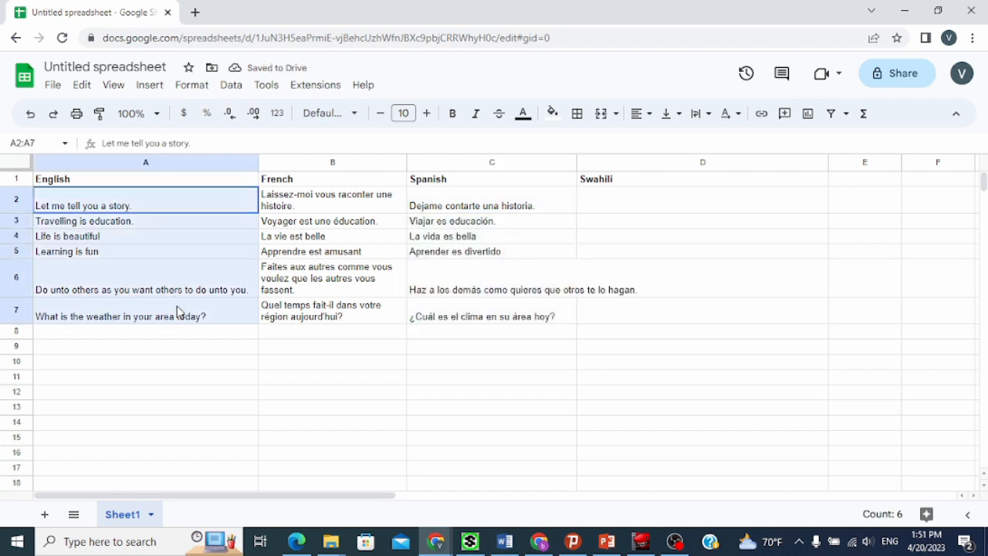
Enter =googletranslate(A2,"en","sw") in D2 under Swahili and fill the formula down to D7.
click(559, 211)
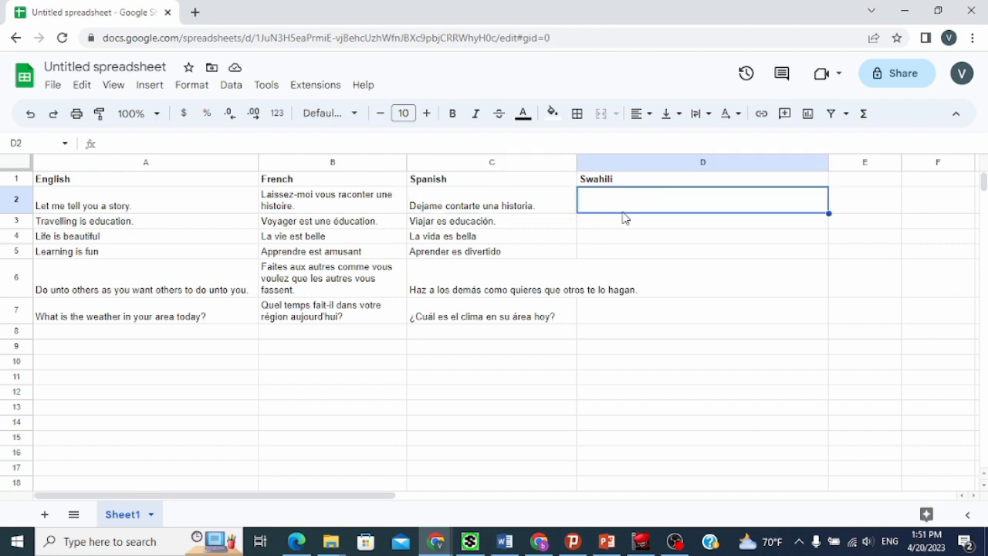
text(=g)
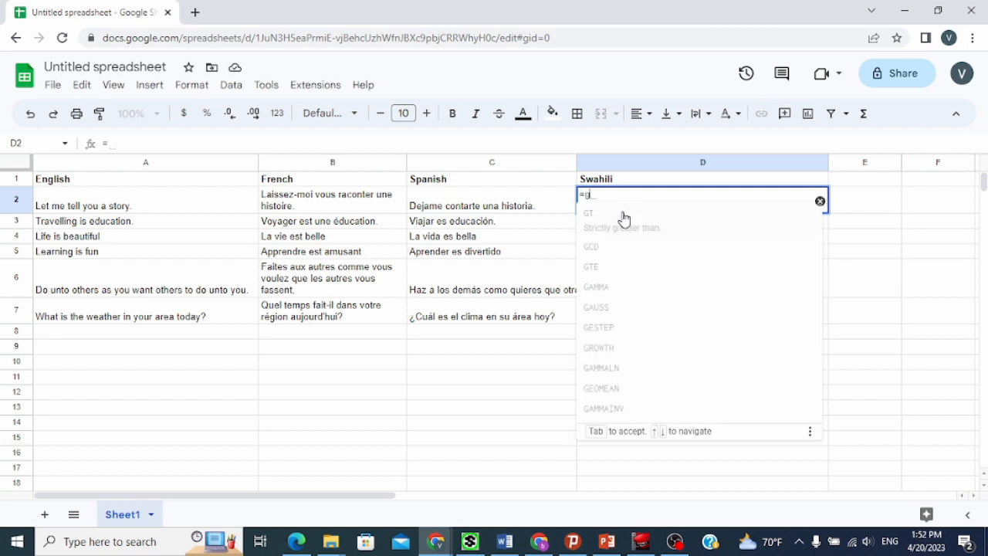
text(oogletr)
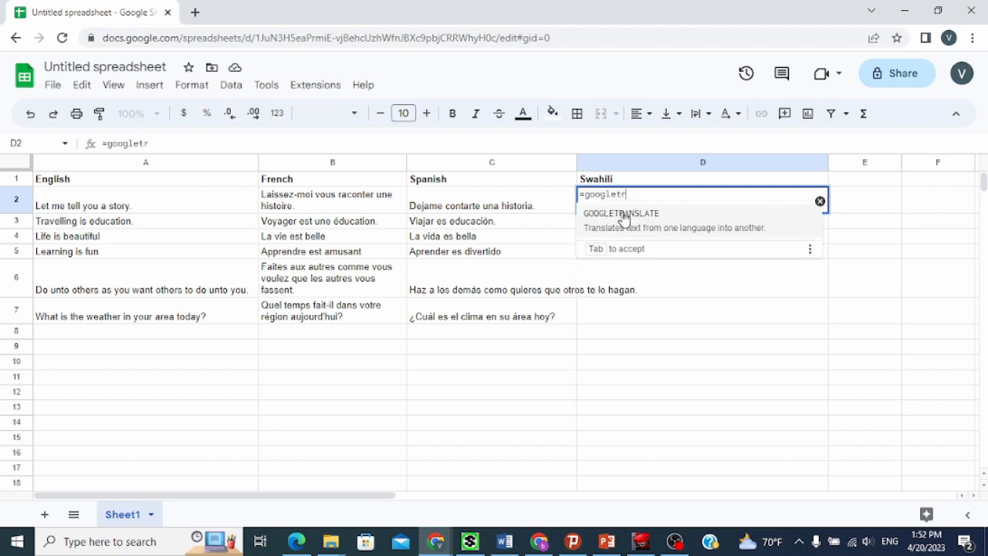
text(anslate()
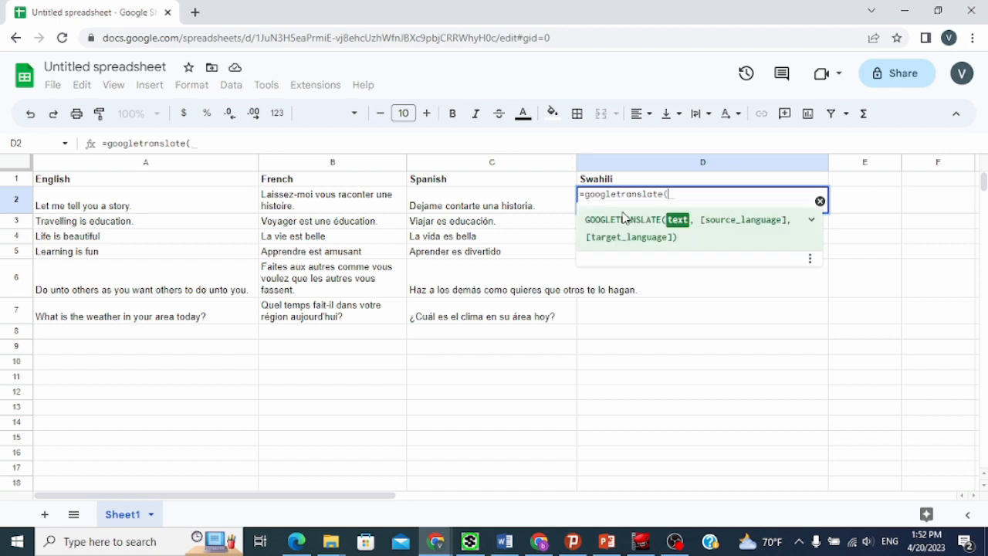
click(192, 205)
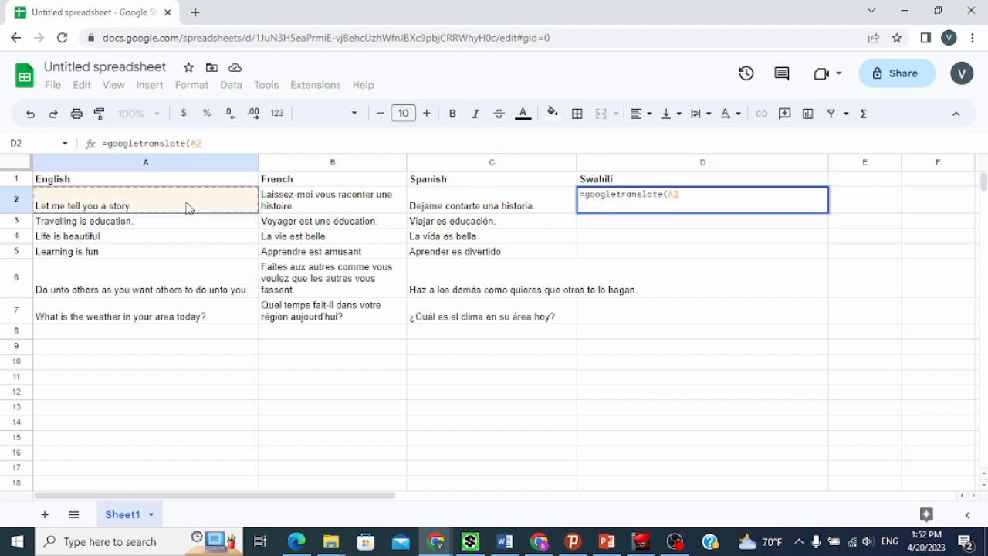
text(,"en)
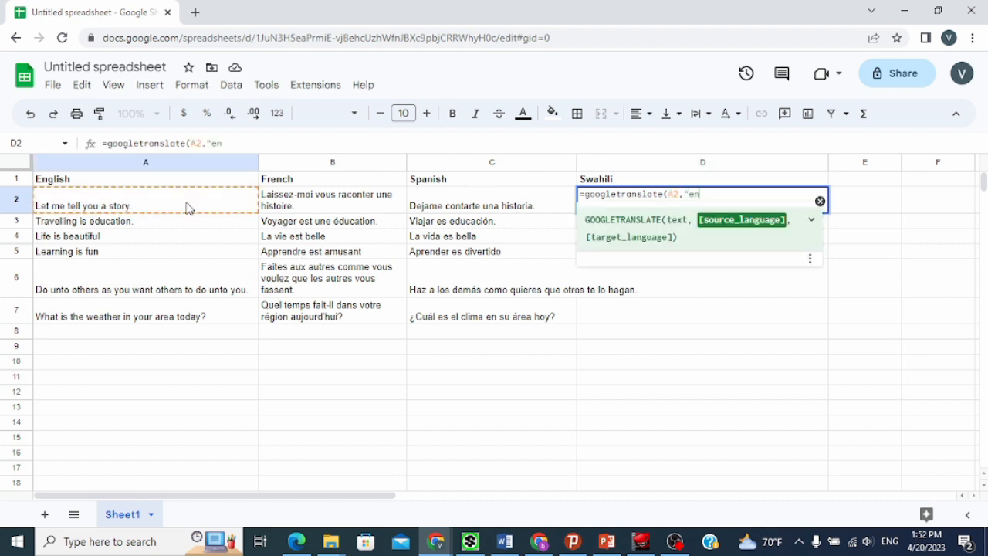
text(",)
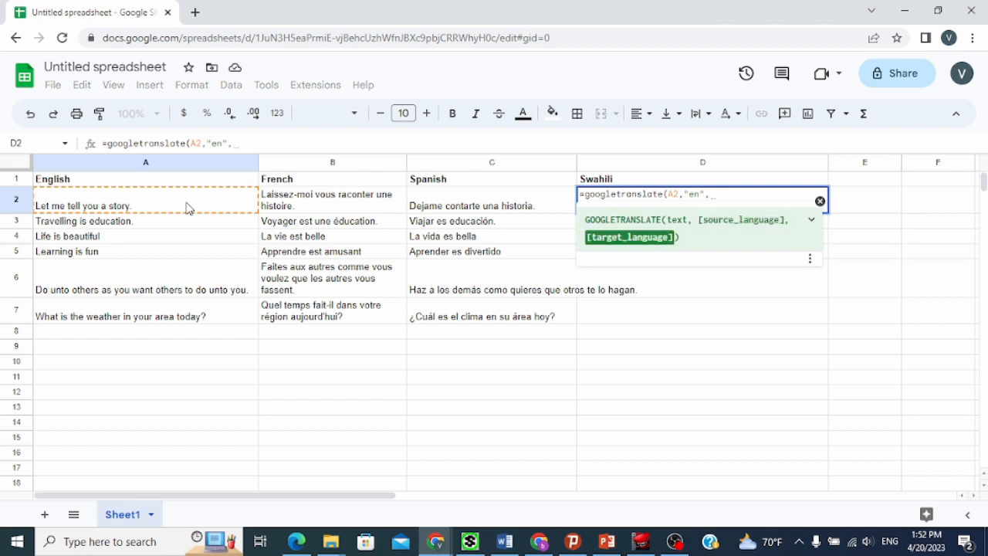
text("sw)
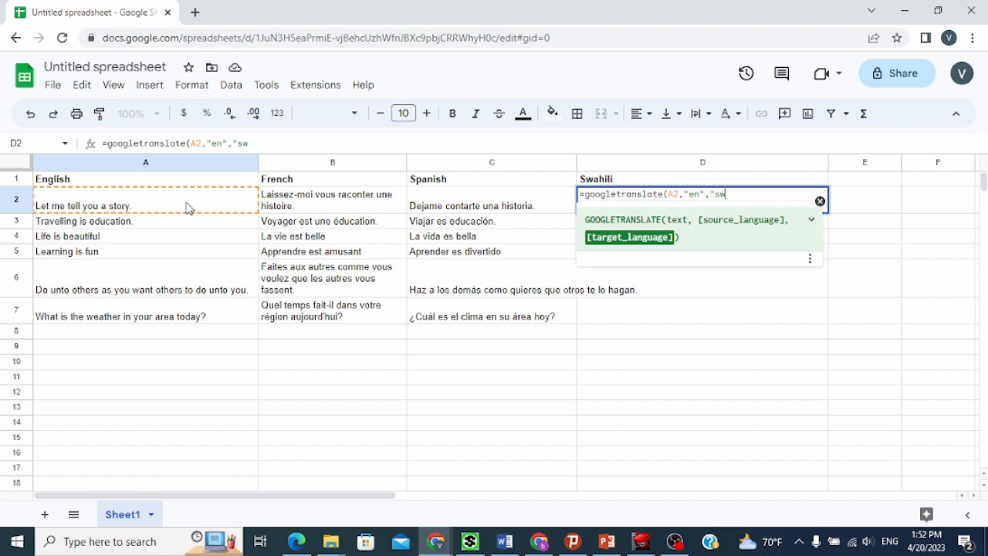
text("))
key(Return)
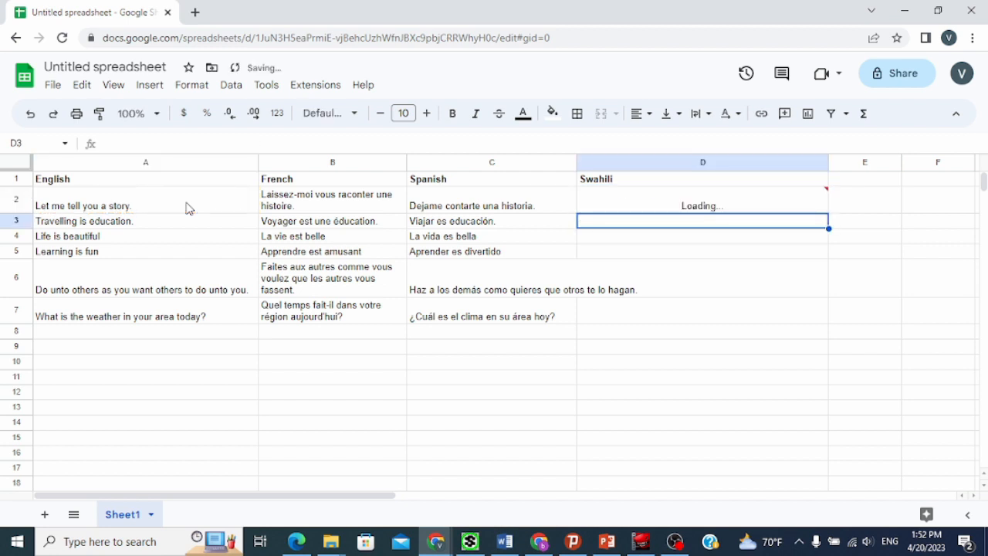
click(670, 207)
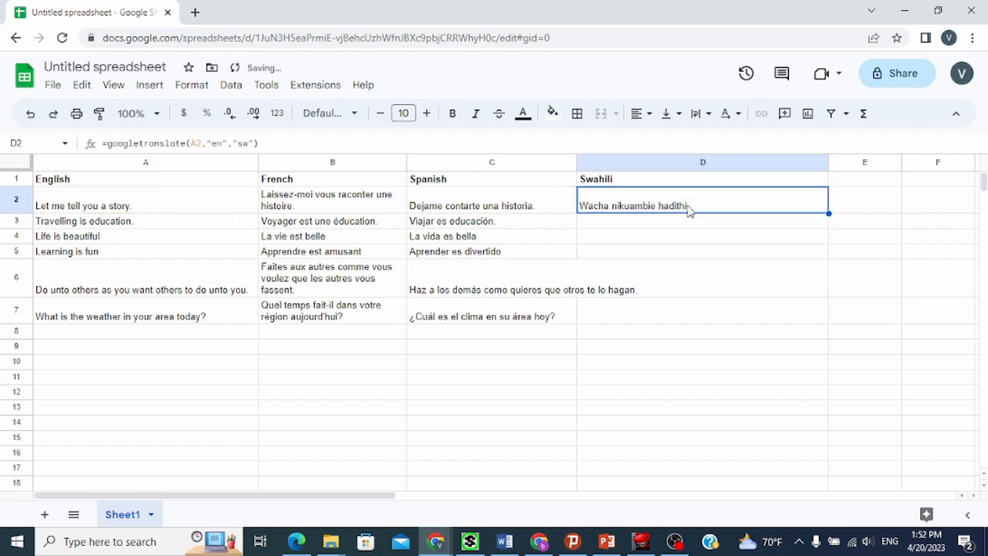
drag(829, 213, 812, 313)
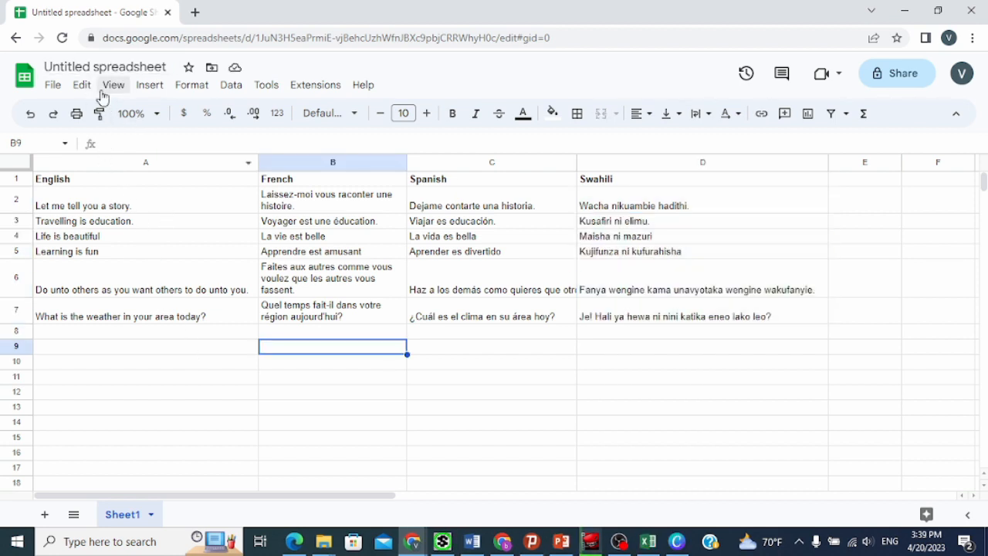
Rename the untitled spreadsheet as "Language Translations".
click(122, 63)
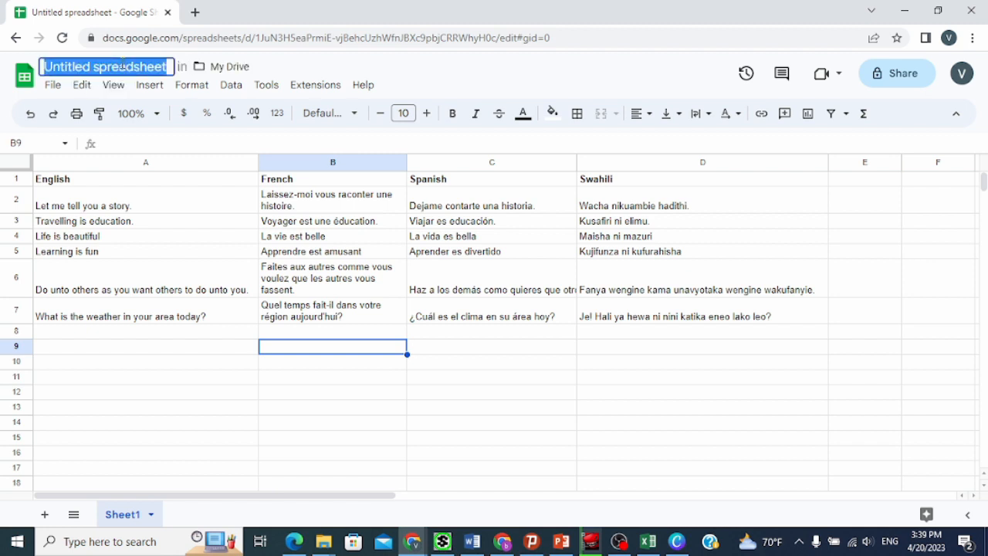
text(Language T)
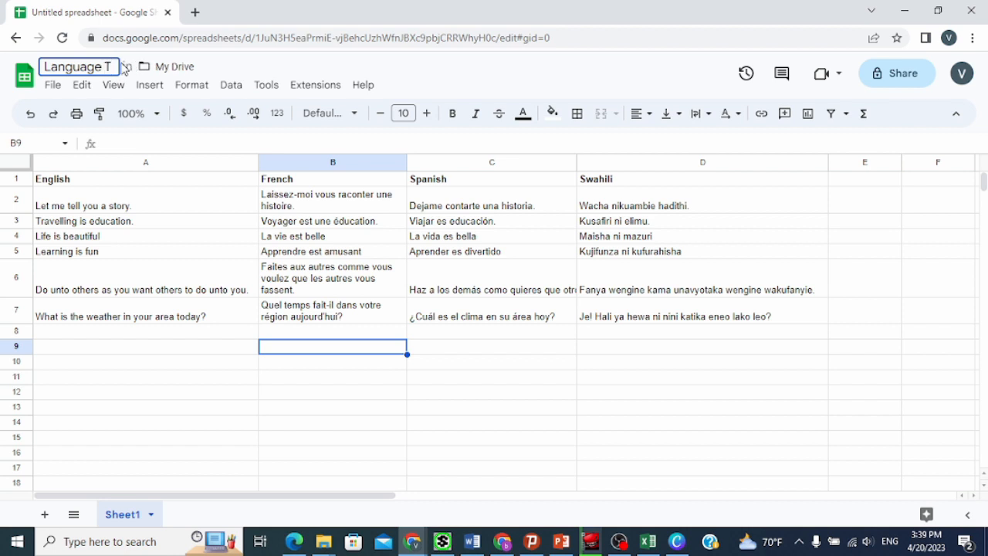
text(ranslations)
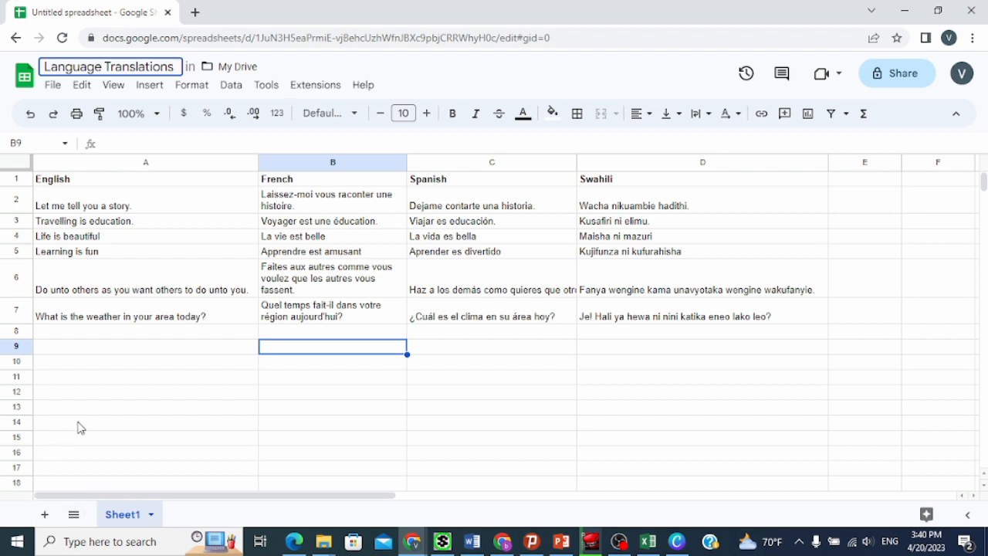
Add three new blank sheets to the spreadsheet.
click(45, 515)
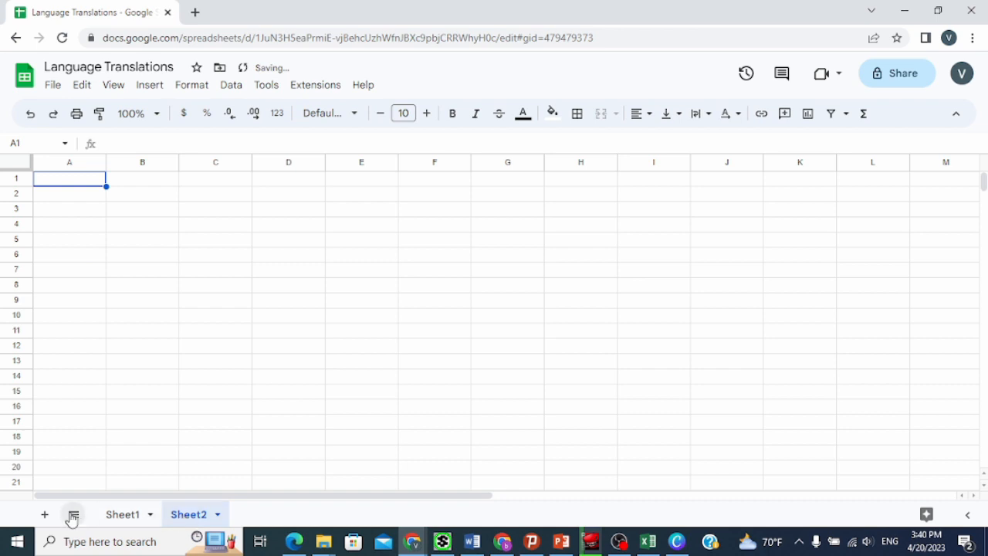
click(45, 514)
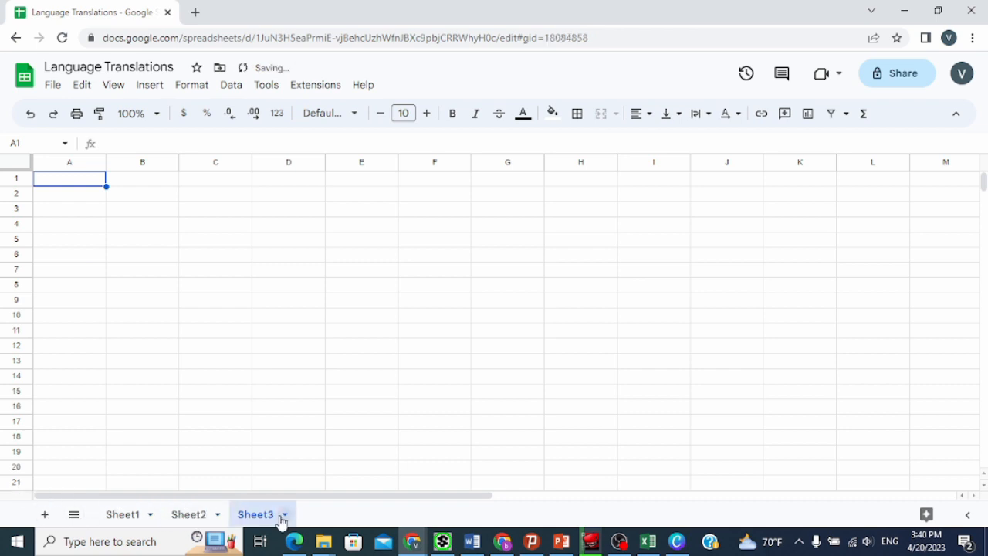
click(44, 515)
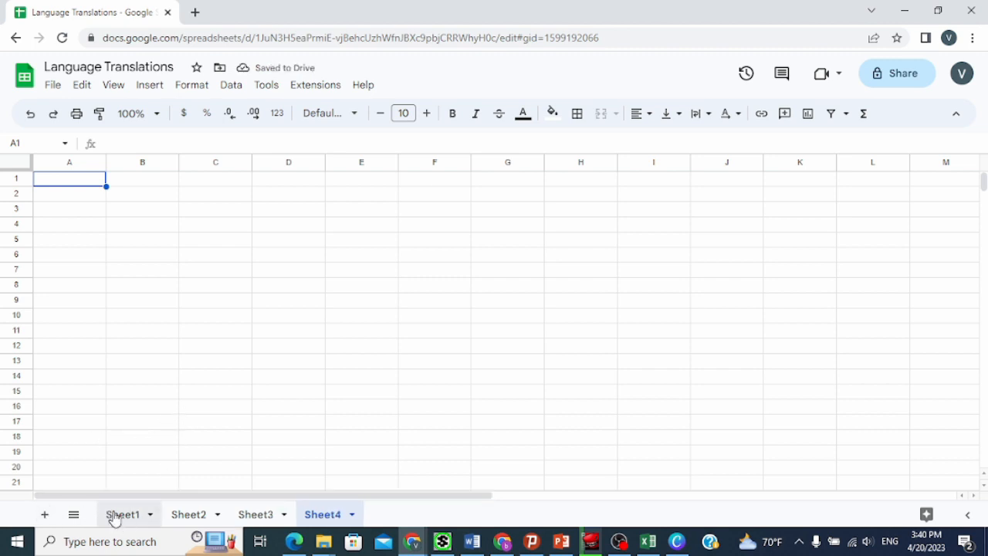
Return to Sheet1, which holds the translations, and rename it "Multiple languages".
click(122, 518)
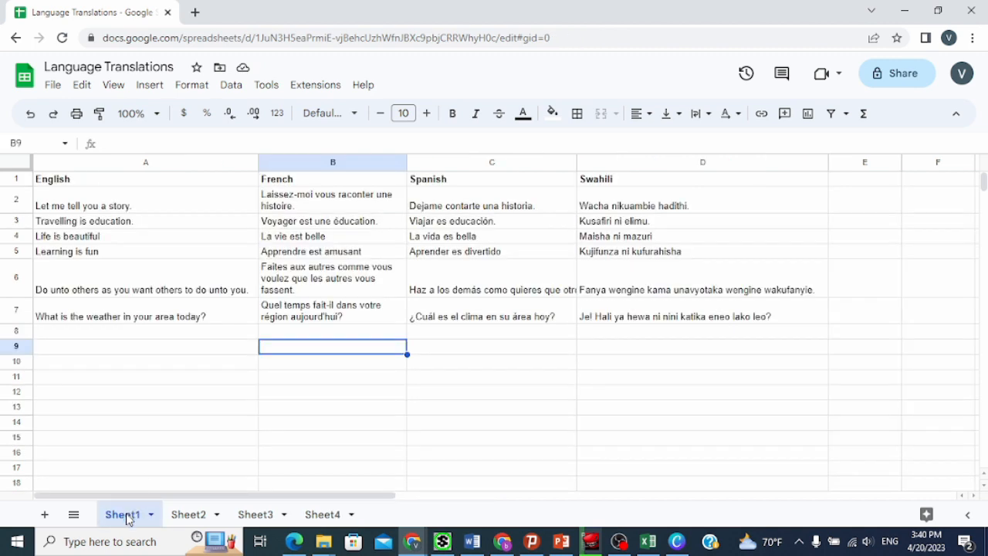
right_click(129, 520)
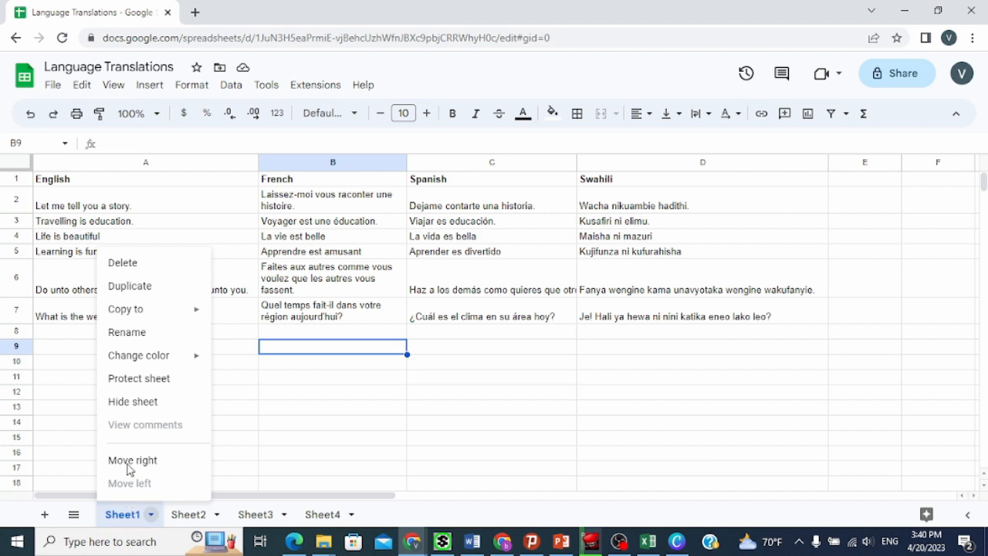
click(128, 332)
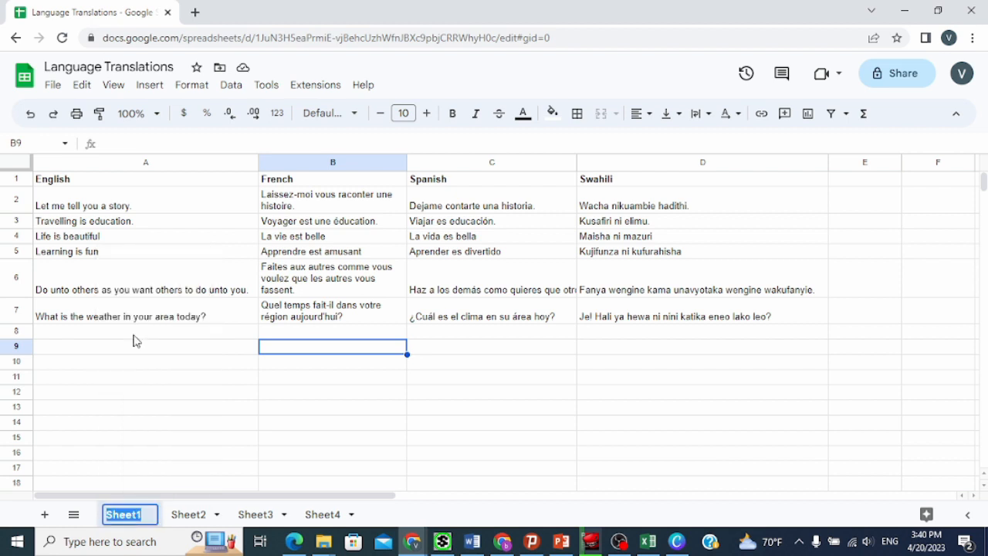
text(Multipl el)
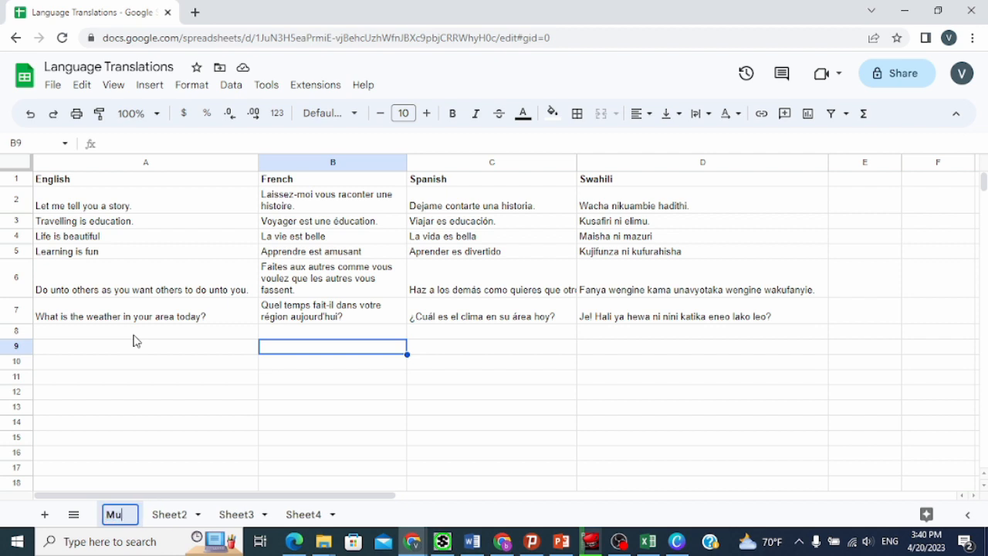
key(BackSpace)
key(BackSpace)
key(BackSpace)
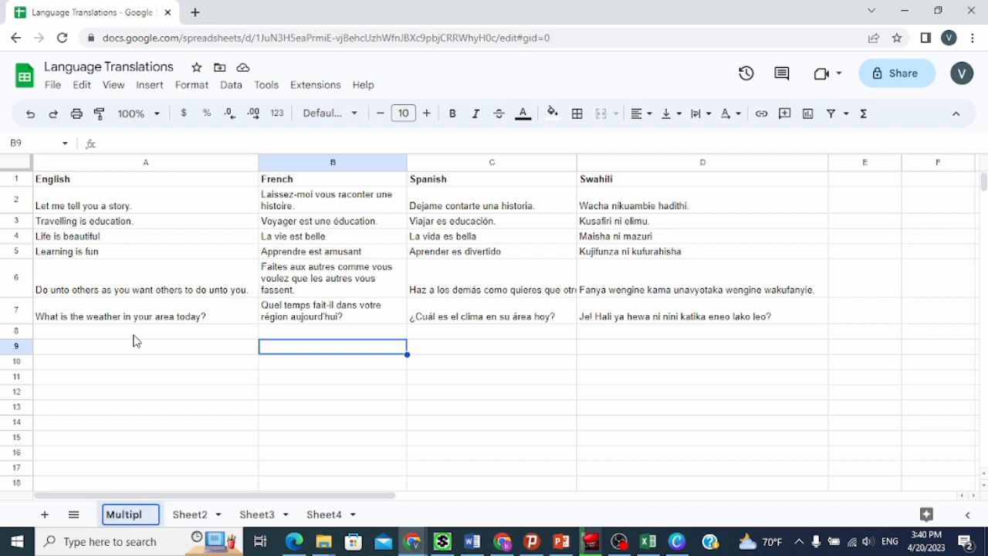
text(e languages)
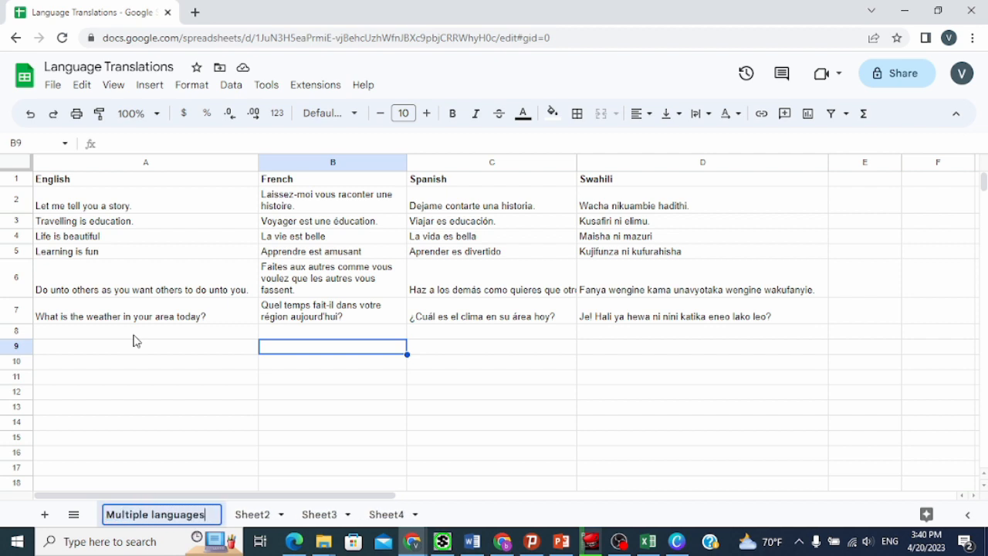
click(147, 354)
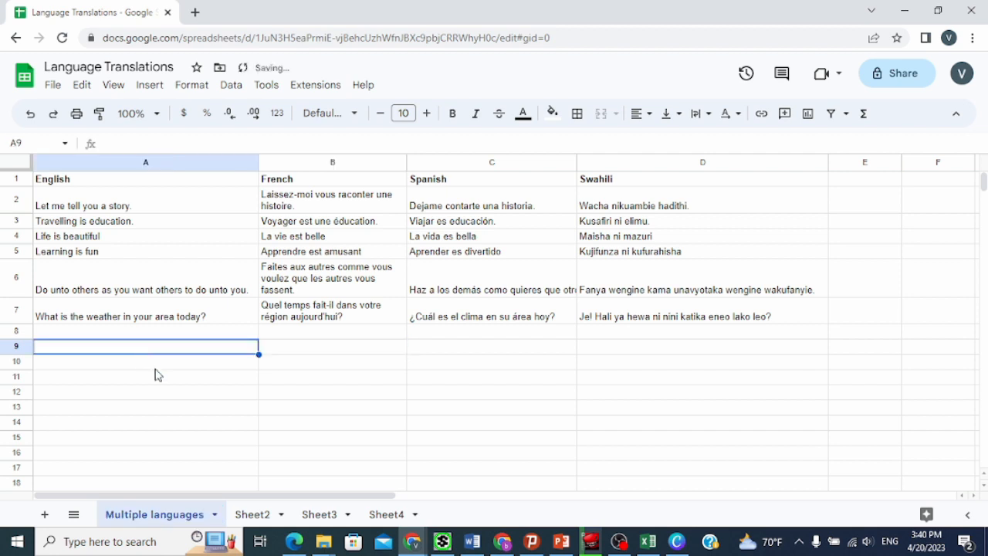